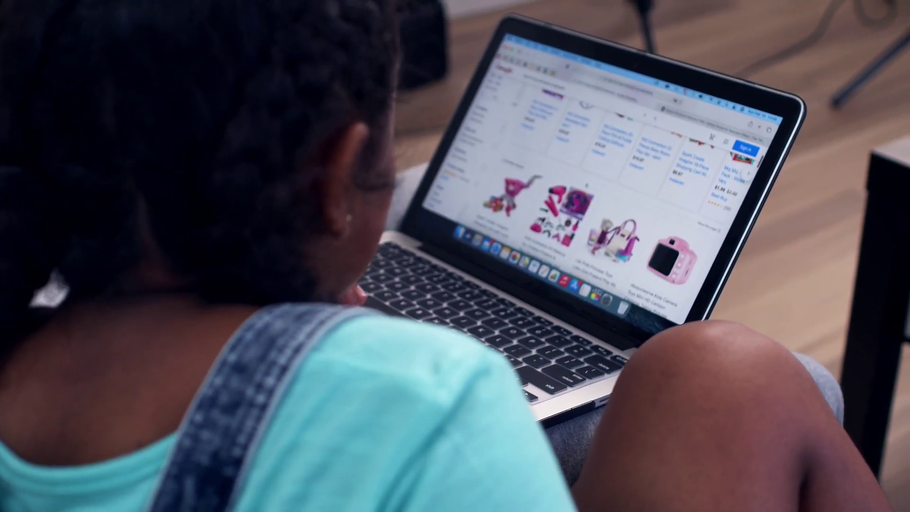
- Scroll down the Titan LTD Home dashboard to see the Start Accepting Orders checklist
scroll(593, 199, "down", 3)
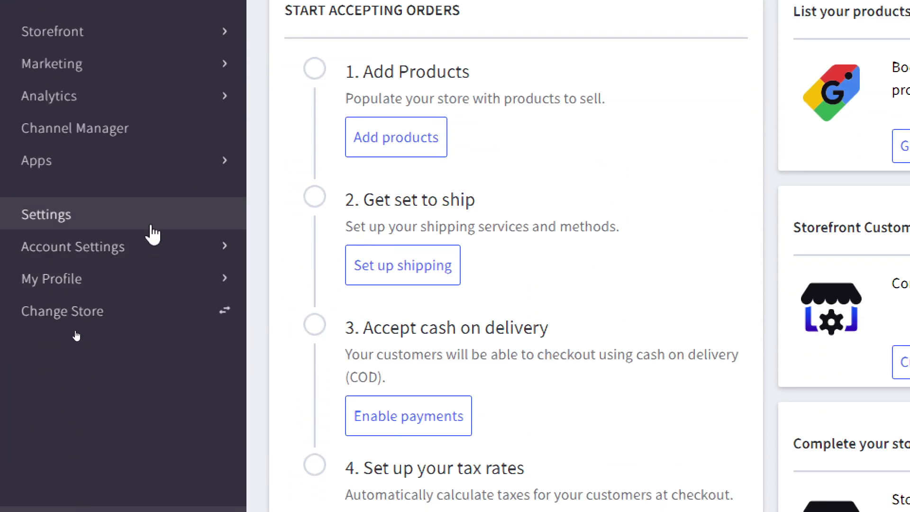
- Expand Account Settings in the sidebar to list store details, billing and payment method pages
left_click(169, 255)
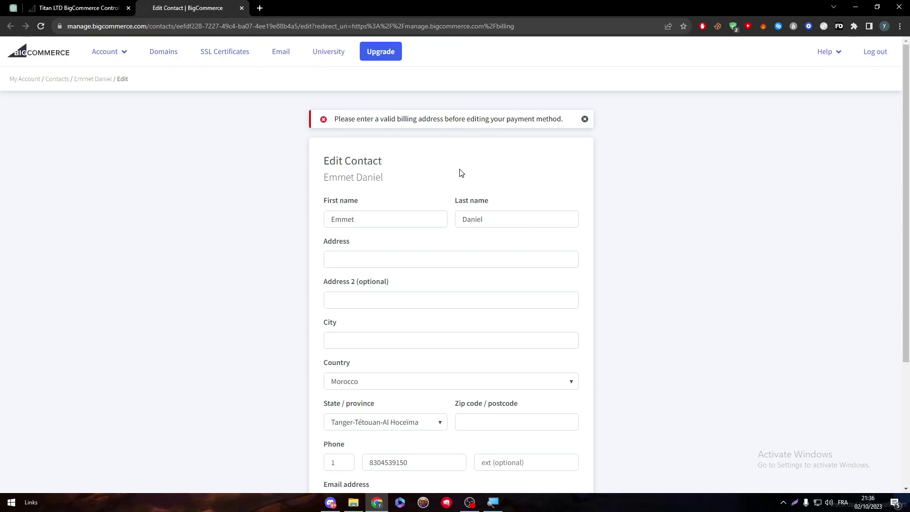
- Try saving the billing Edit Contact form, which is rejected for missing address and city
scroll(829, 266, "down", 4)
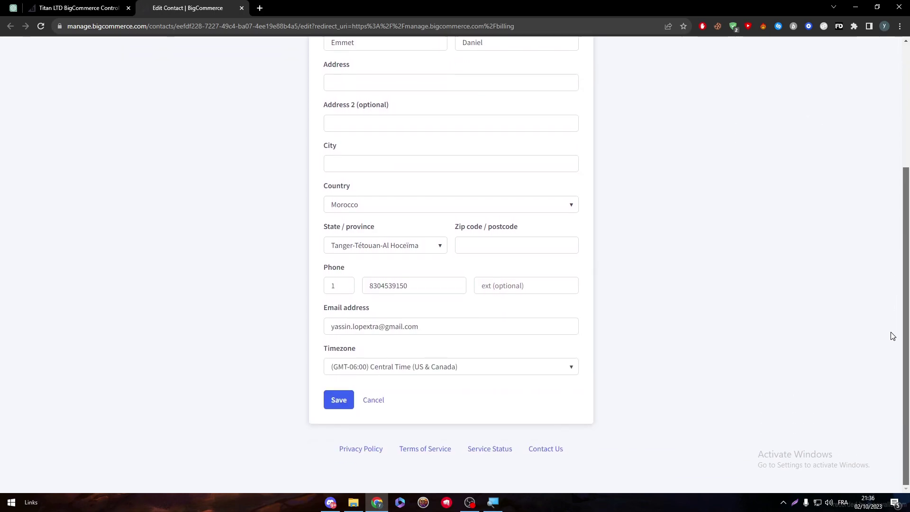
left_click(335, 398)
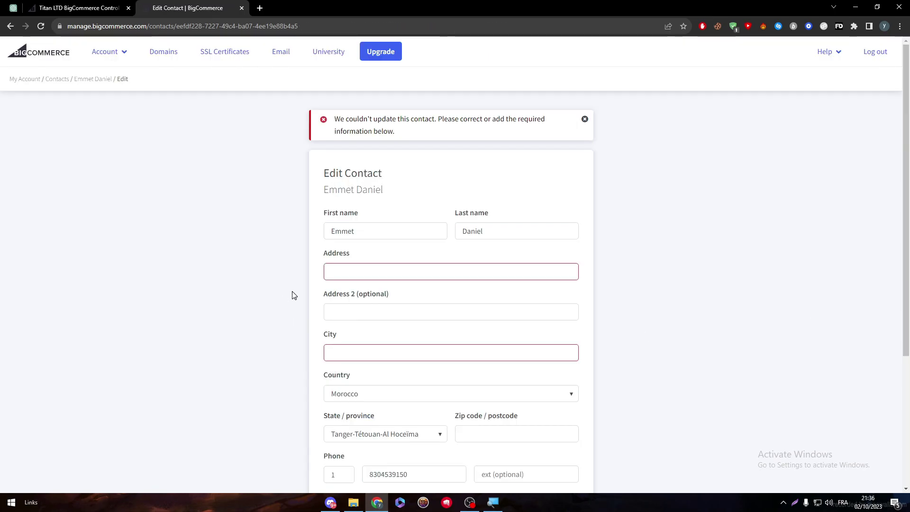
left_click(357, 272)
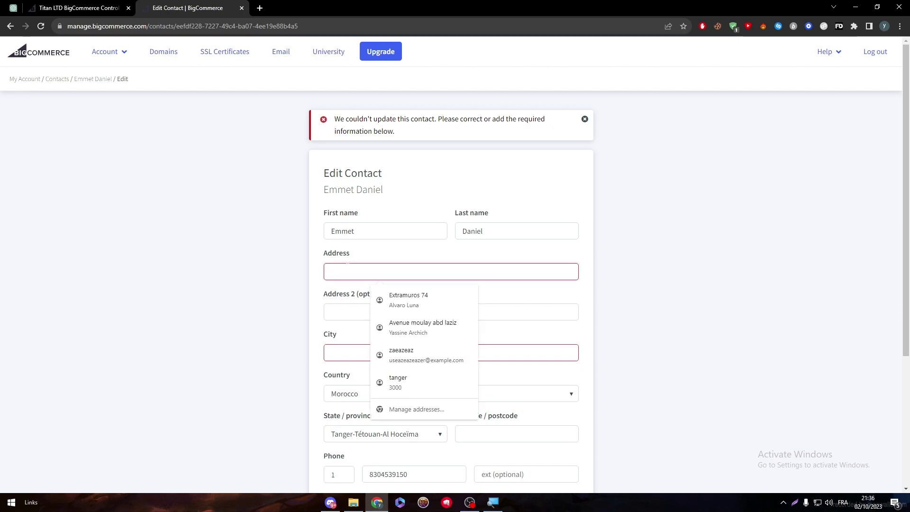
left_click(295, 273)
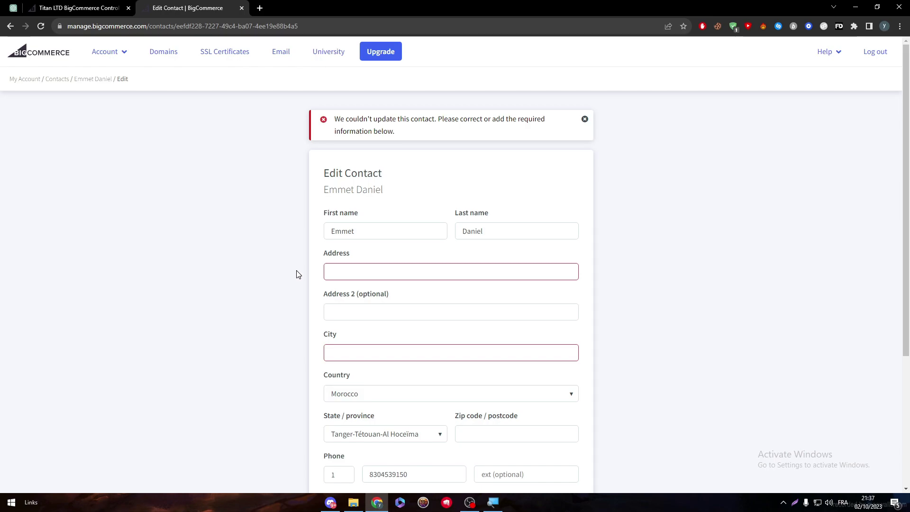
scroll(888, 482, "down", 4)
scroll(869, 193, "up", 4)
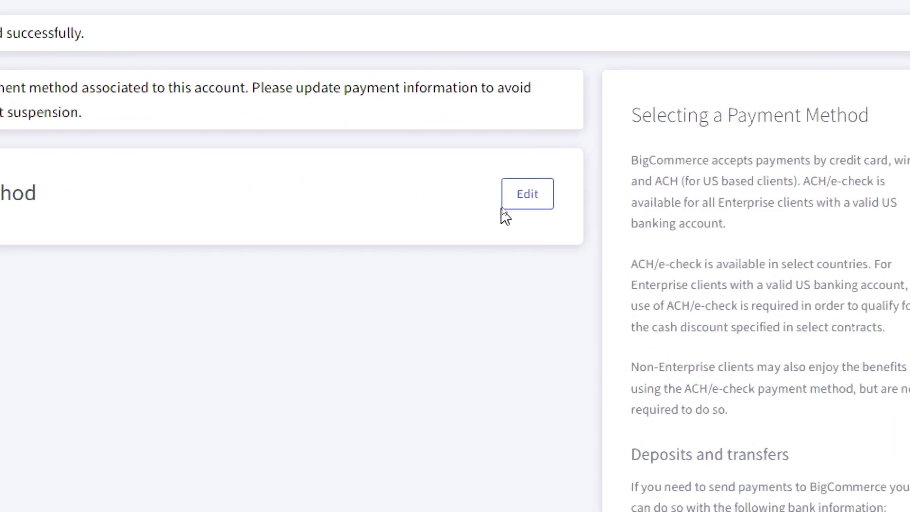
- Edit the billing payment method, switching from PayPal back to Credit card and checking the card fields
left_click(522, 200)
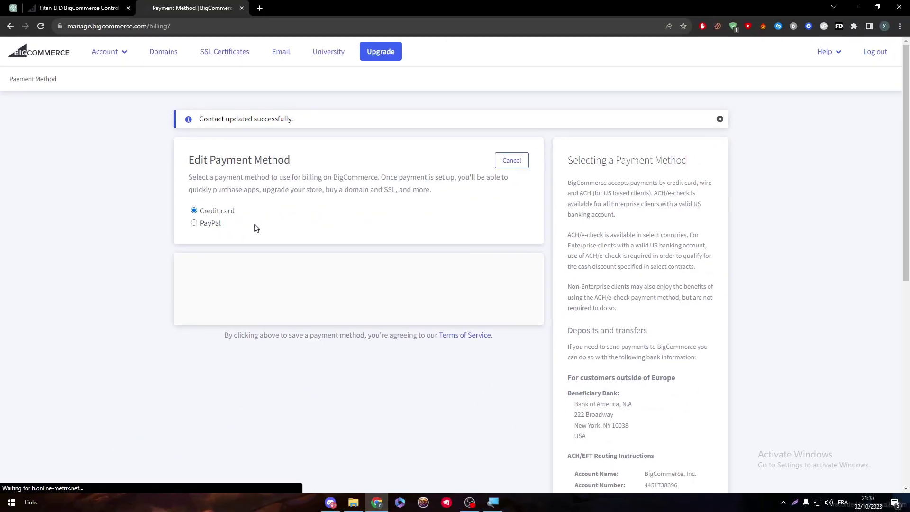
left_click(198, 225)
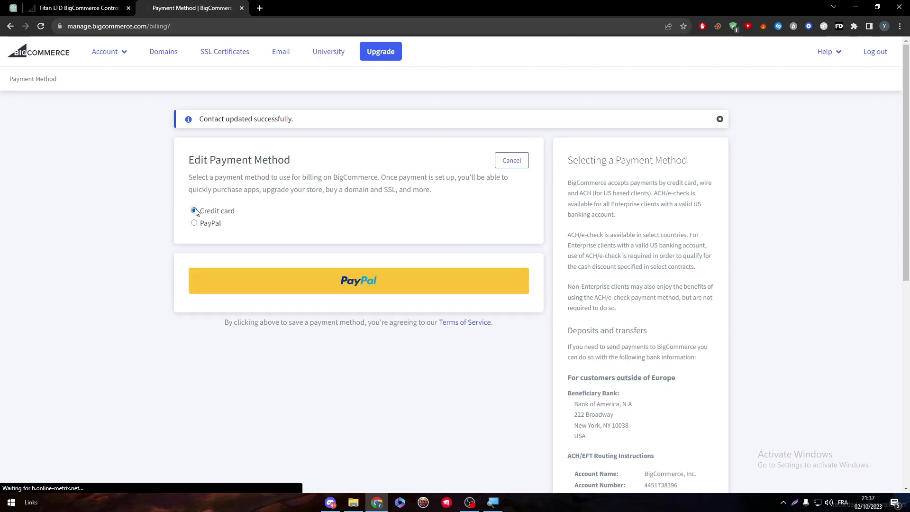
left_click(194, 211)
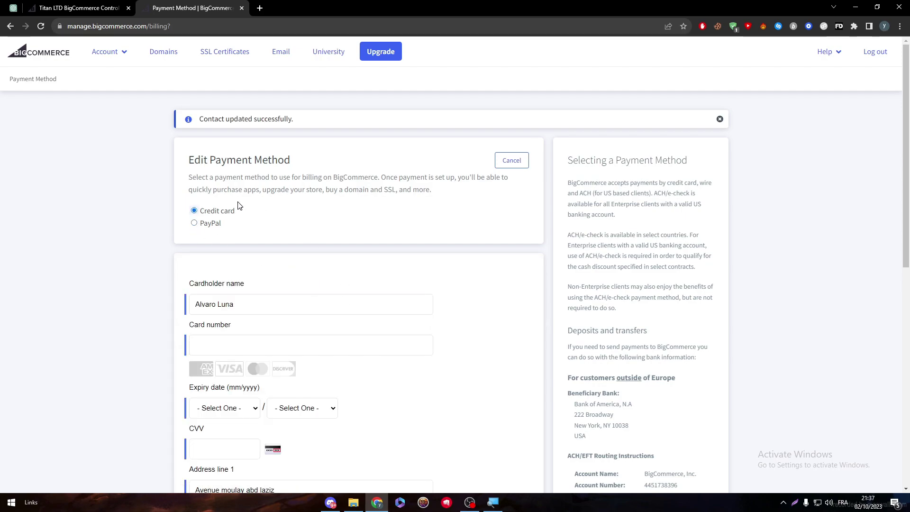
left_click_drag(903, 229, 883, 259)
left_click(273, 236)
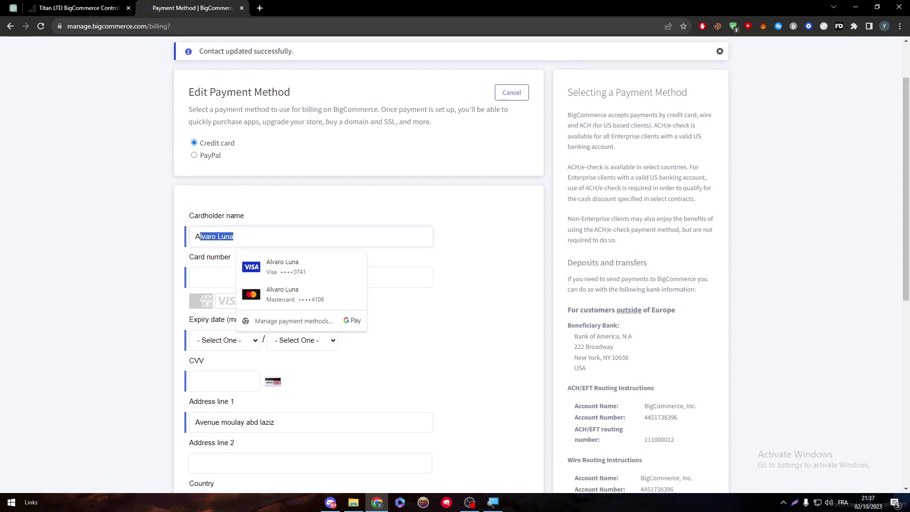
left_click(168, 258)
left_click(235, 236)
left_click(486, 293)
left_click(237, 341)
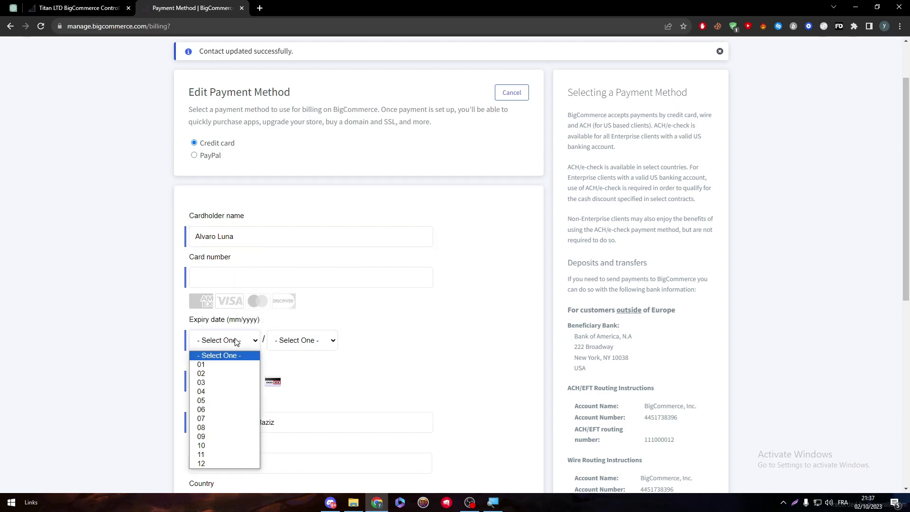
left_click(327, 364)
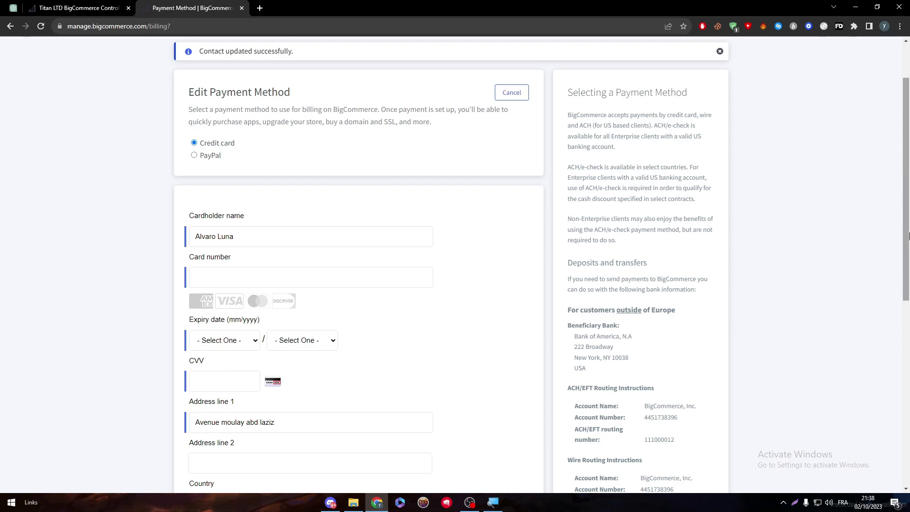
- Scroll to the bank-transfer details and select the beneficiary bank name and street
scroll(447, 344, "down", 5)
scroll(883, 356, "up", 2)
scroll(878, 315, "up", 1)
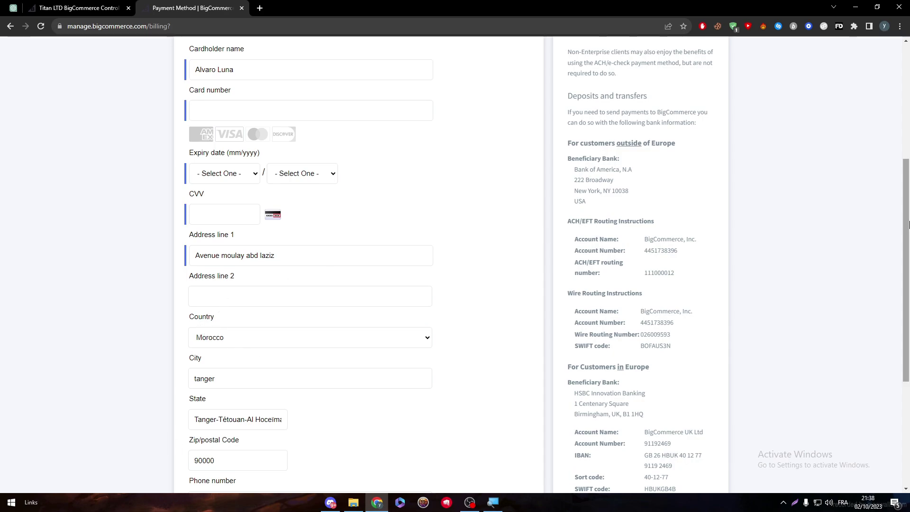
scroll(899, 177, "up", 2)
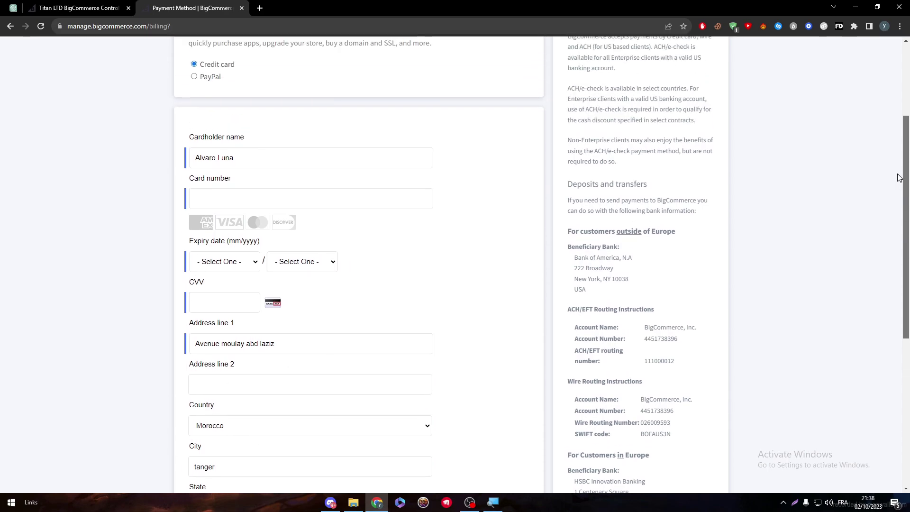
scroll(899, 177, "up", 1)
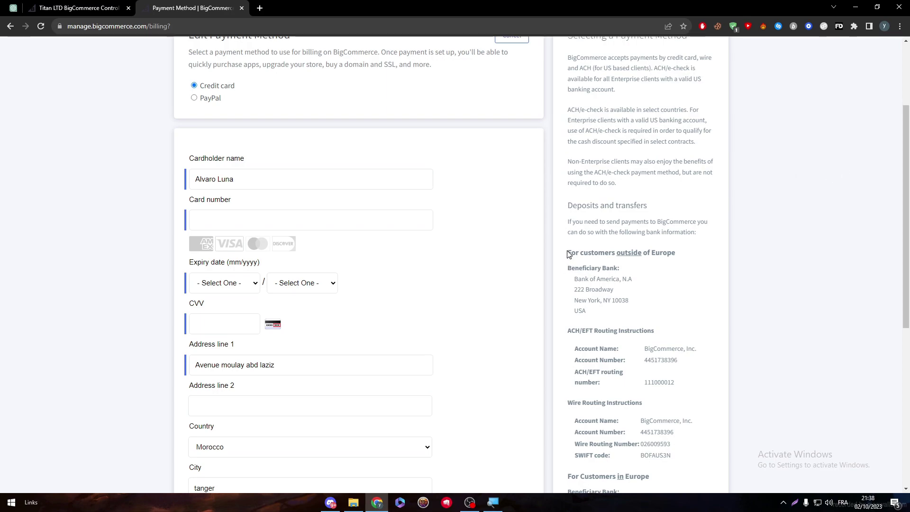
left_click_drag(569, 253, 632, 243)
left_click(684, 252)
scroll(909, 159, "up", 3)
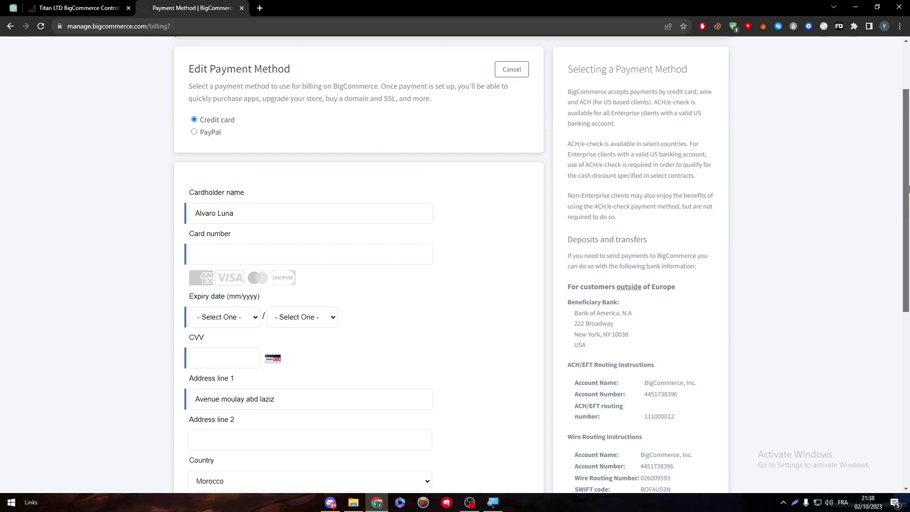
scroll(890, 226, "down", 4)
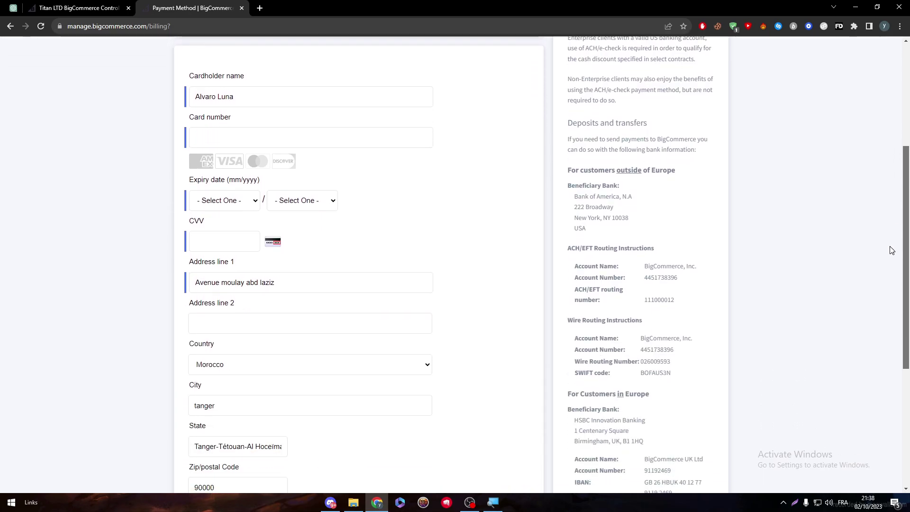
left_click_drag(574, 195, 619, 206)
- Review the ACH/EFT account, wire routing number and SWIFT code details beside the credit card form
left_click(620, 206)
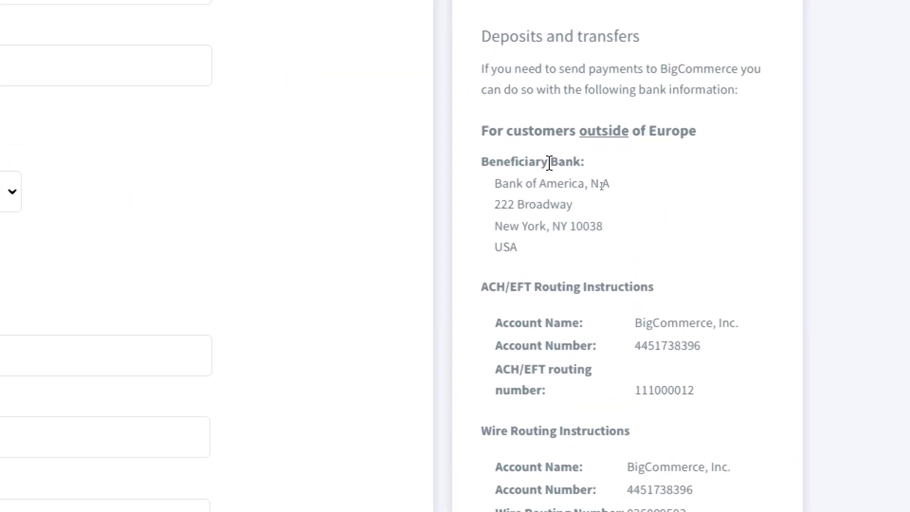
double_click(555, 184)
left_click(555, 184)
left_click_drag(446, 197, 525, 240)
left_click(439, 256)
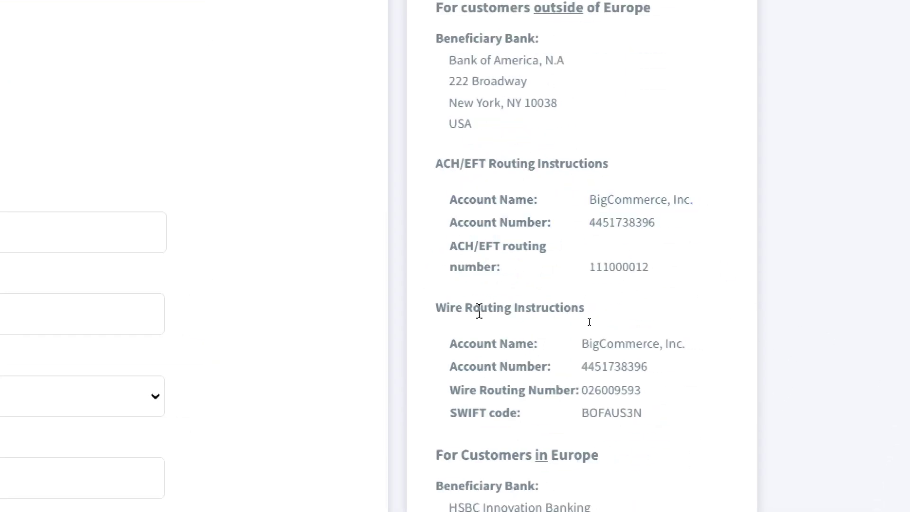
left_click_drag(470, 344, 652, 339)
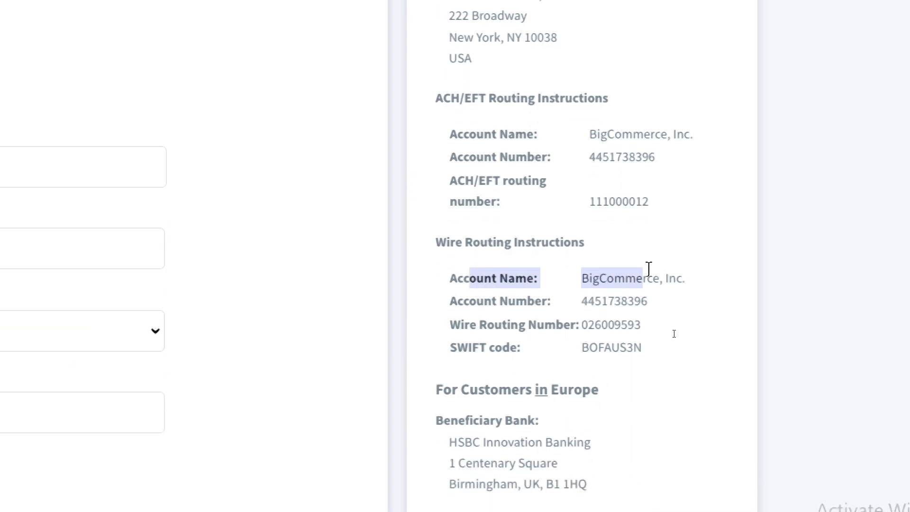
left_click(651, 269)
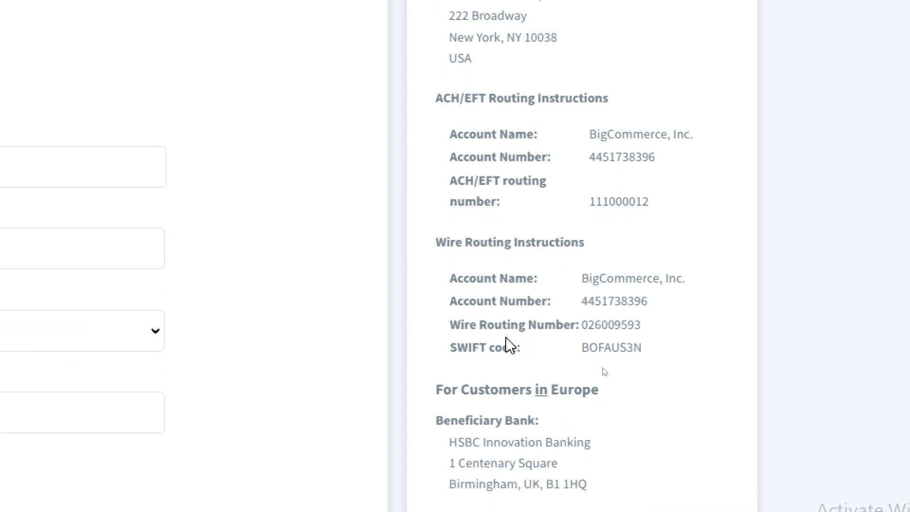
triple_click(466, 332)
double_click(509, 331)
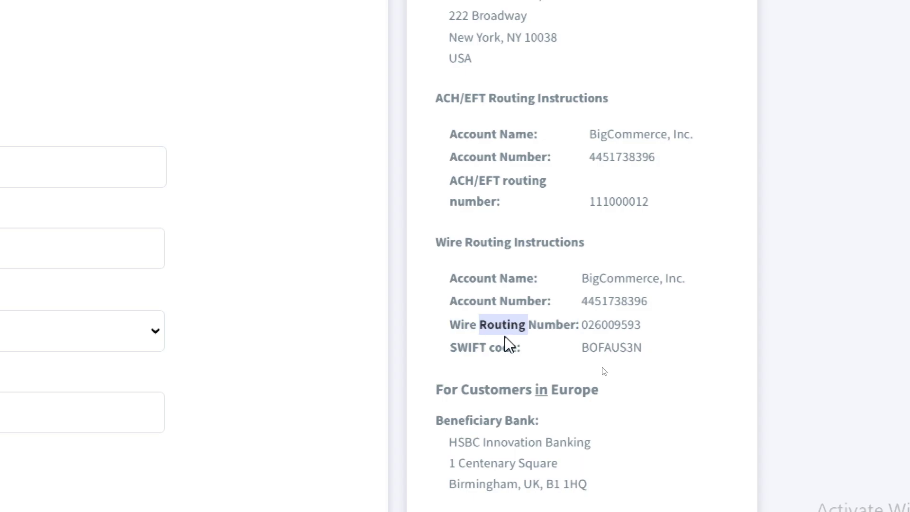
double_click(507, 345)
left_click(575, 381)
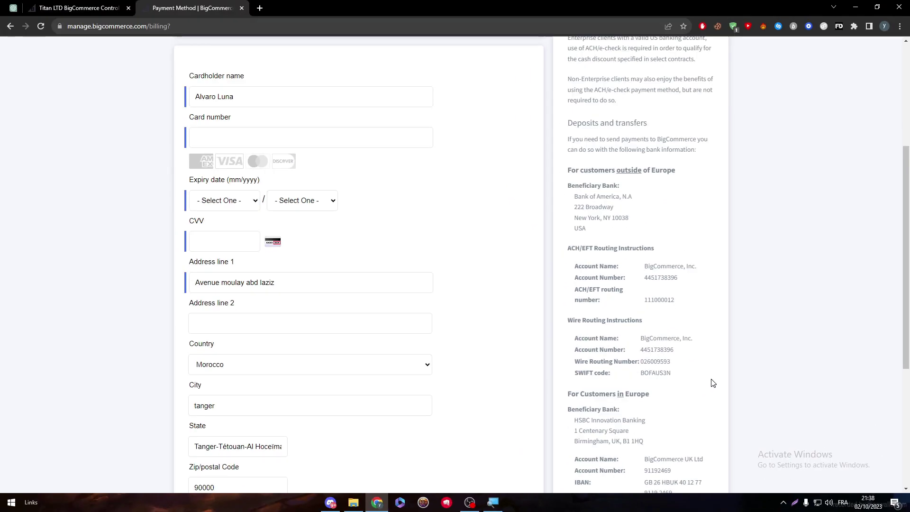
- Select PayPal as the billing payment method, sign in through the PayPal popup, then close it
scroll(726, 375, "down", 3)
scroll(711, 169, "up", 8)
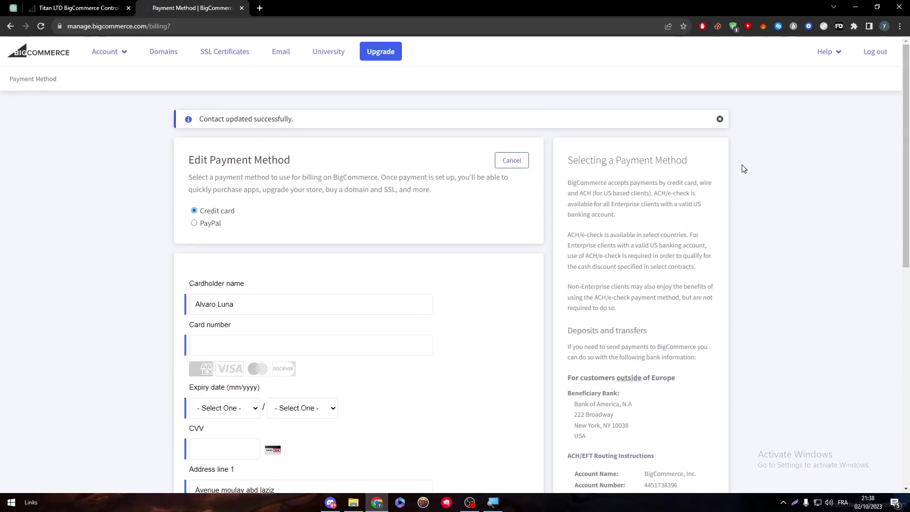
left_click(213, 228)
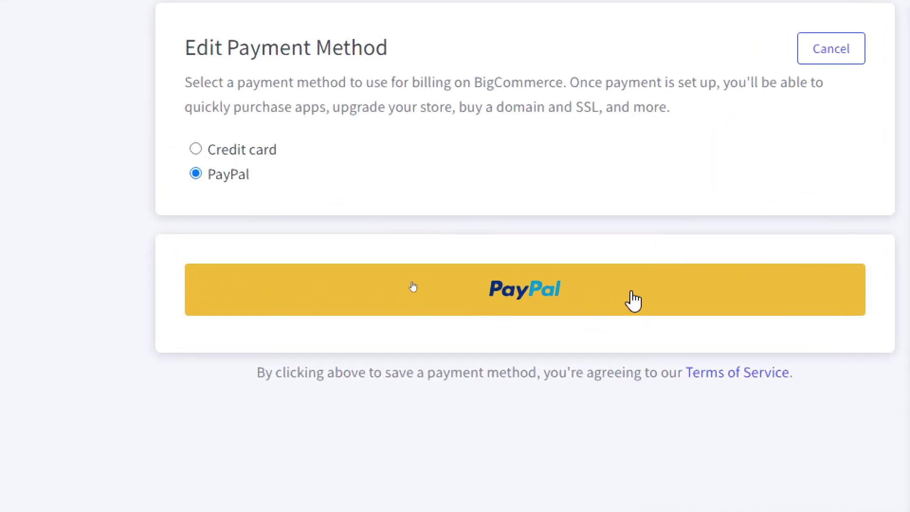
left_click(633, 295)
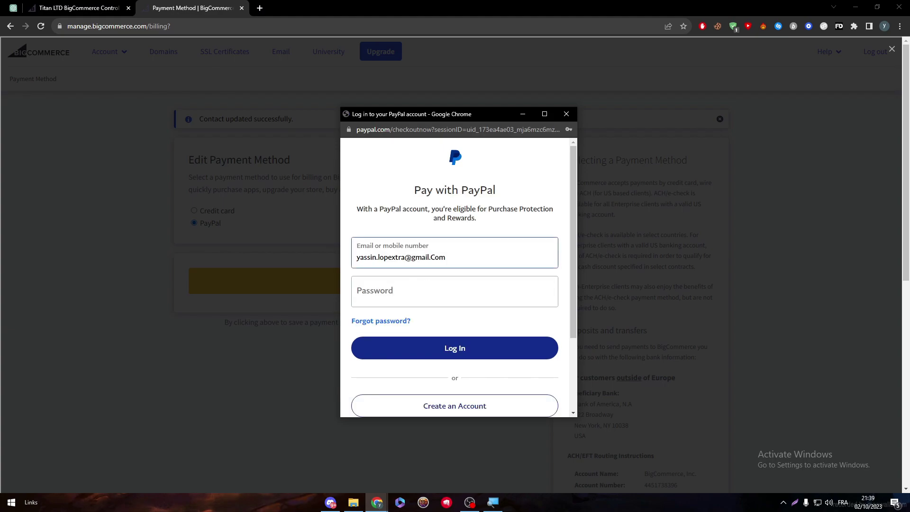
left_click(427, 291)
left_click(415, 323)
left_click(426, 346)
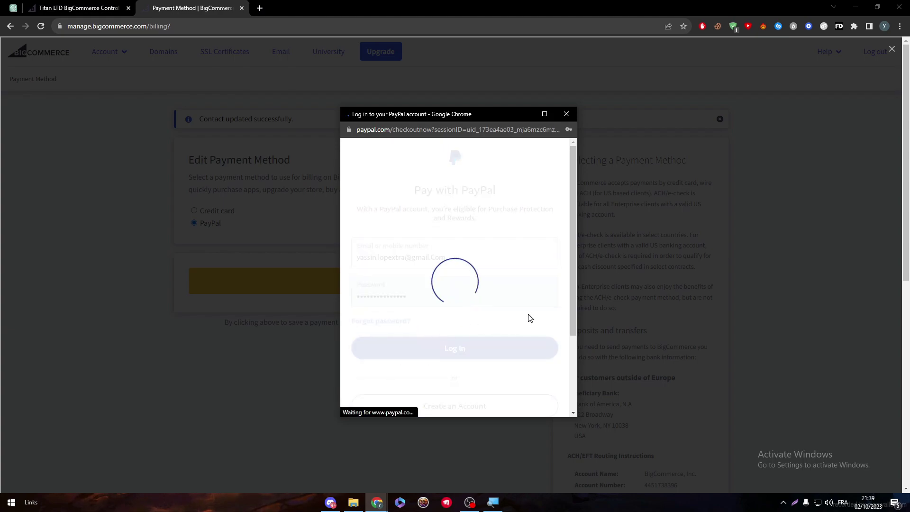
left_click(567, 114)
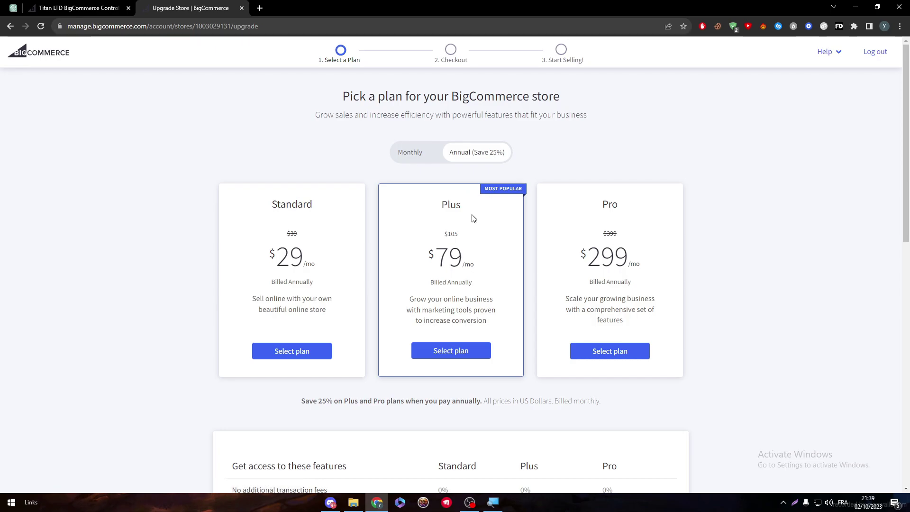
- Scroll to the plan features comparison table, then return to the Titan LTD dashboard tab
left_click_drag(907, 135, 908, 273)
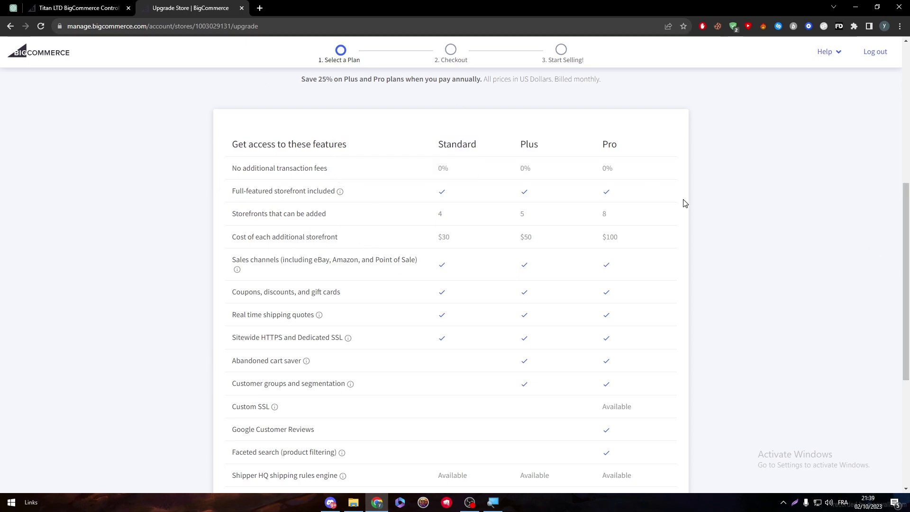
left_click_drag(908, 225, 908, 247)
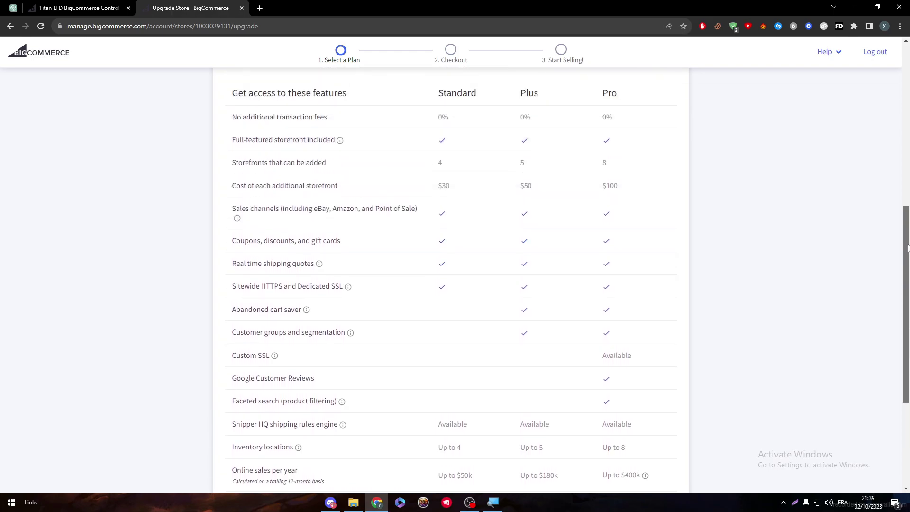
left_click(121, 8)
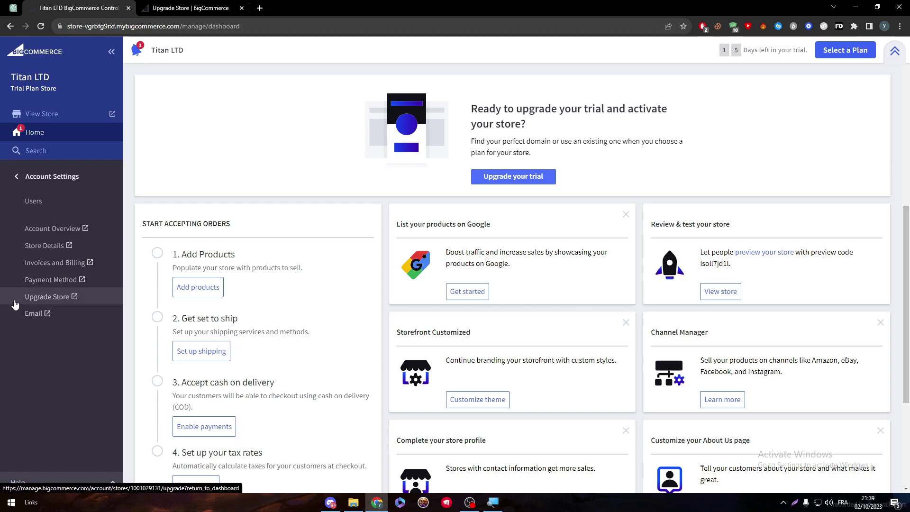
key("ctrl+Tab")
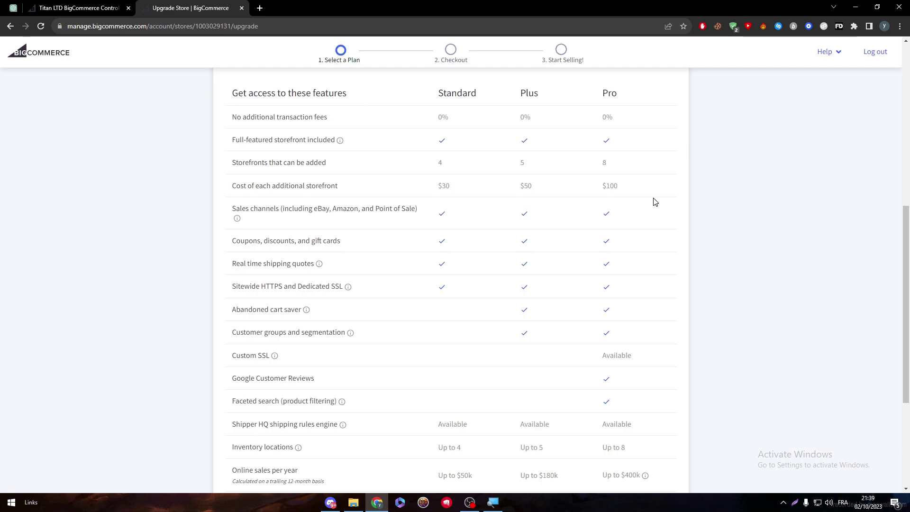
left_click(91, 7)
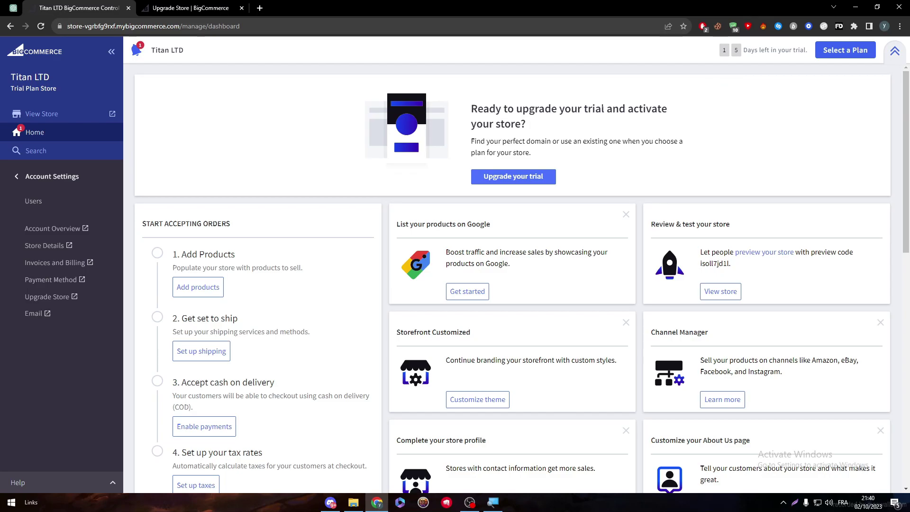
left_click(213, 9)
scroll(874, 204, "up", 8)
left_click_drag(908, 154, 885, 202)
left_click(95, 8)
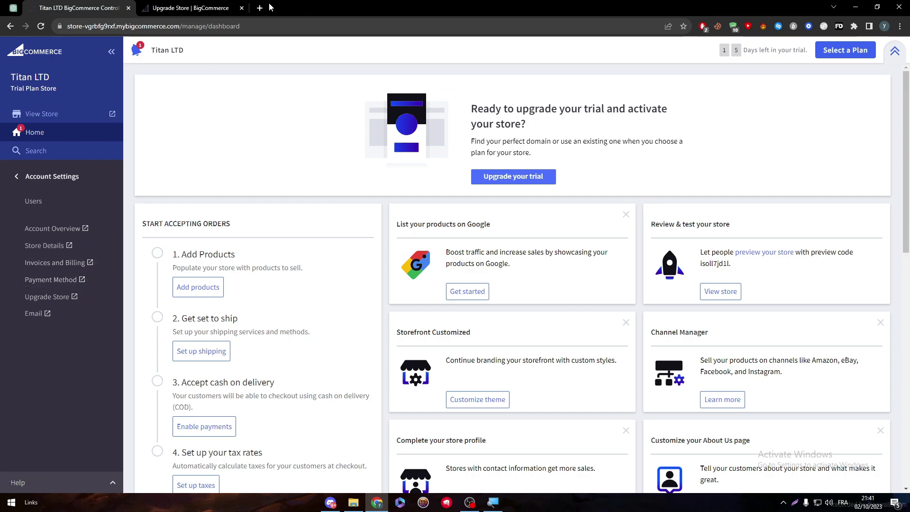
- Search 'payement methods for bigcommerce' and scroll the help article to Recommended Payment Options
left_click(205, 6)
left_click(205, 22)
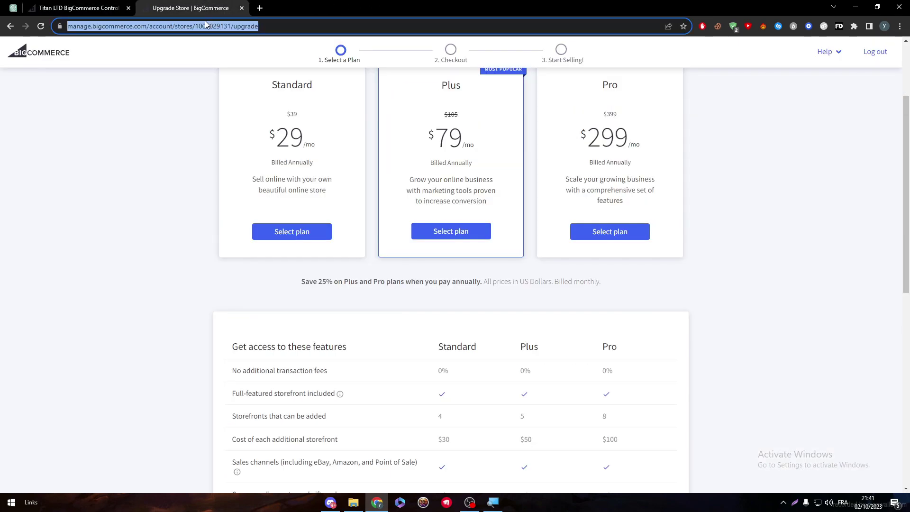
type("payement ")
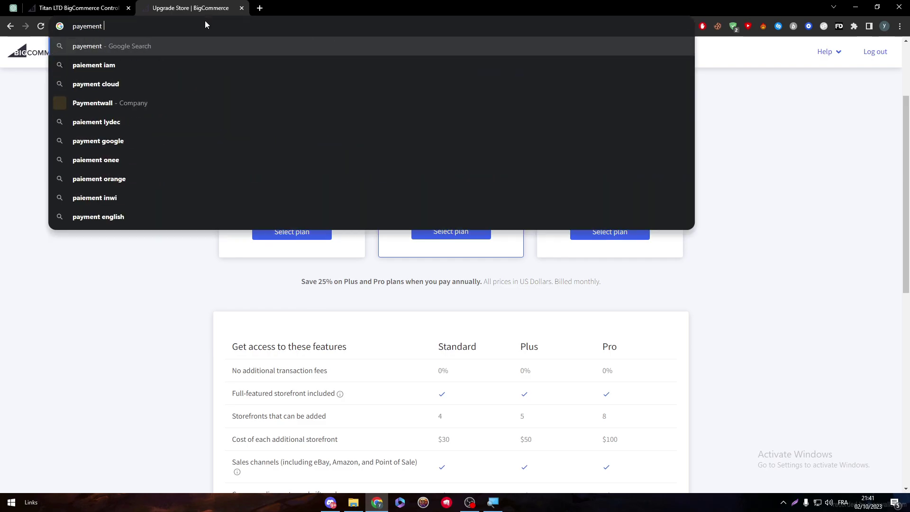
type("methods for bigco")
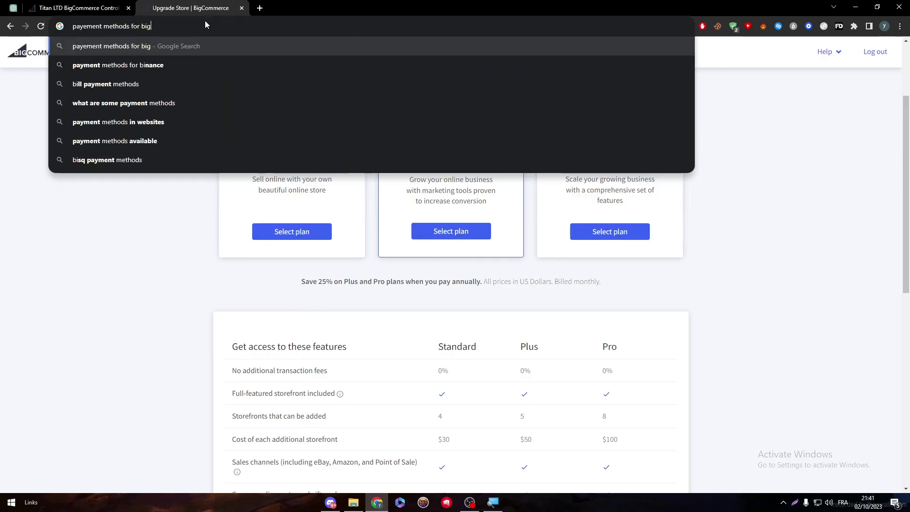
type("mmerce")
key("Return")
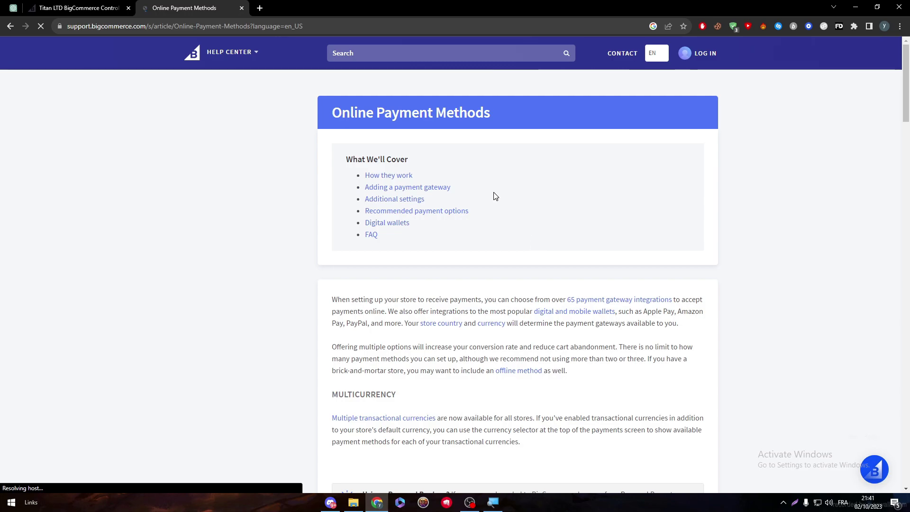
scroll(782, 175, "down", 5)
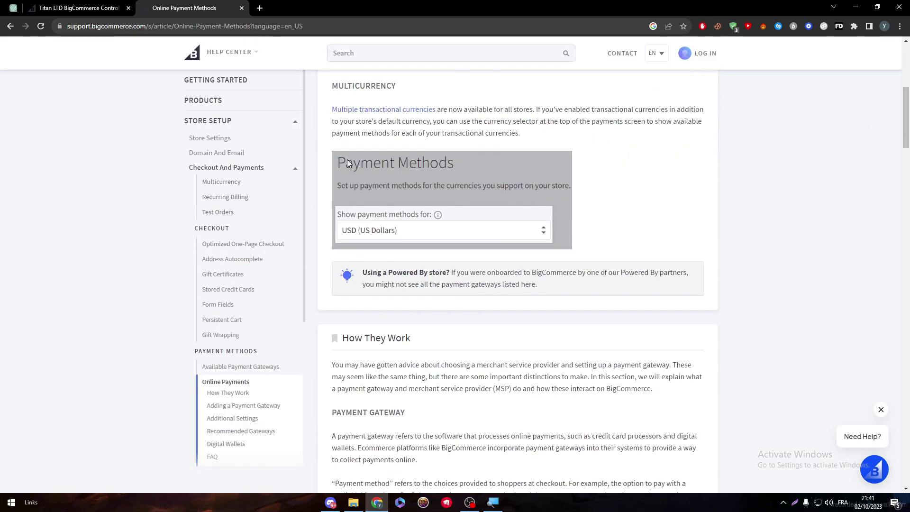
left_click_drag(905, 123, 908, 319)
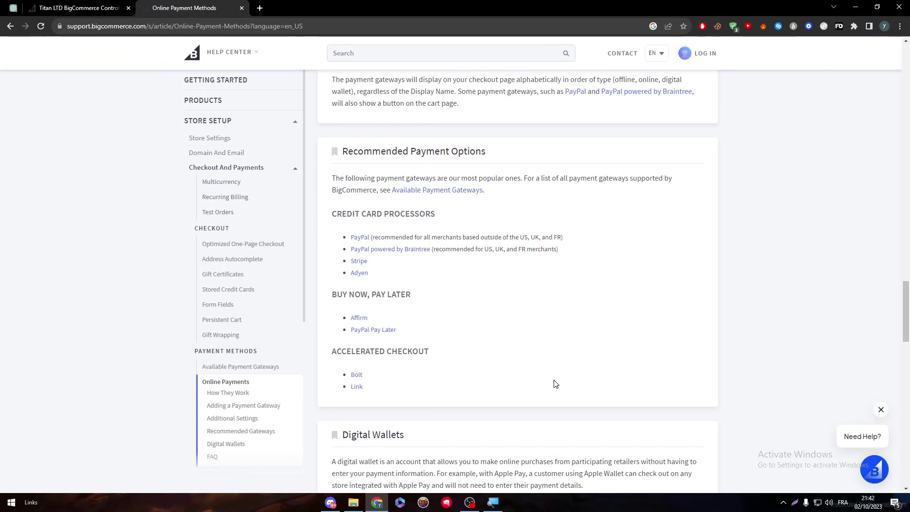
triple_click(479, 151)
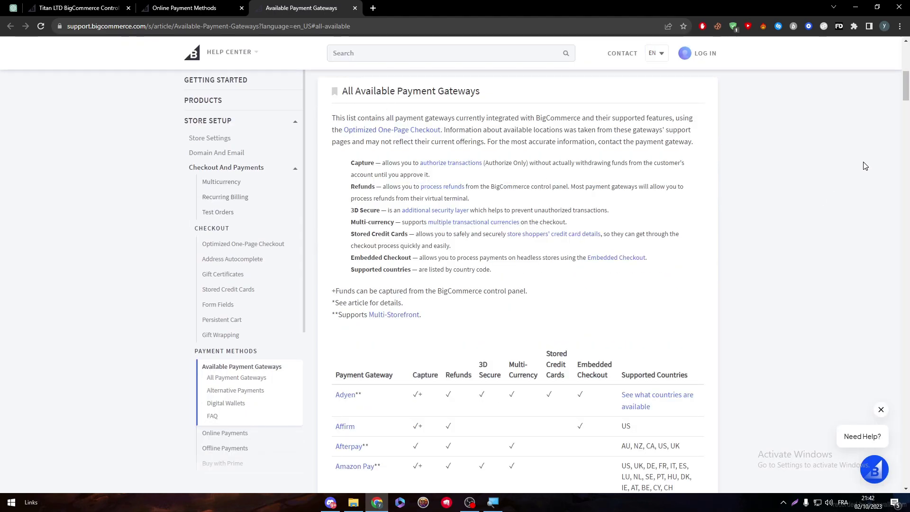
- Open Adyen's supported-countries page in a new tab from the payment gateways table
left_click_drag(907, 84, 907, 100)
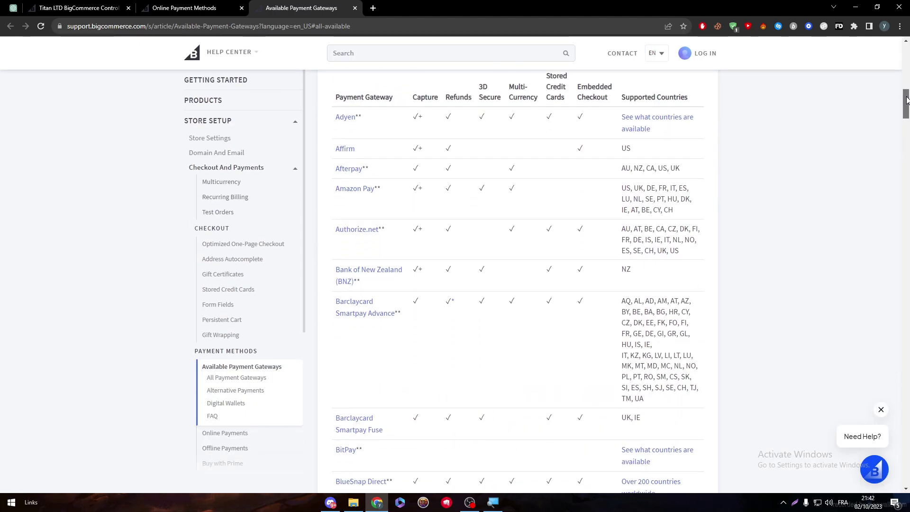
triple_click(636, 97)
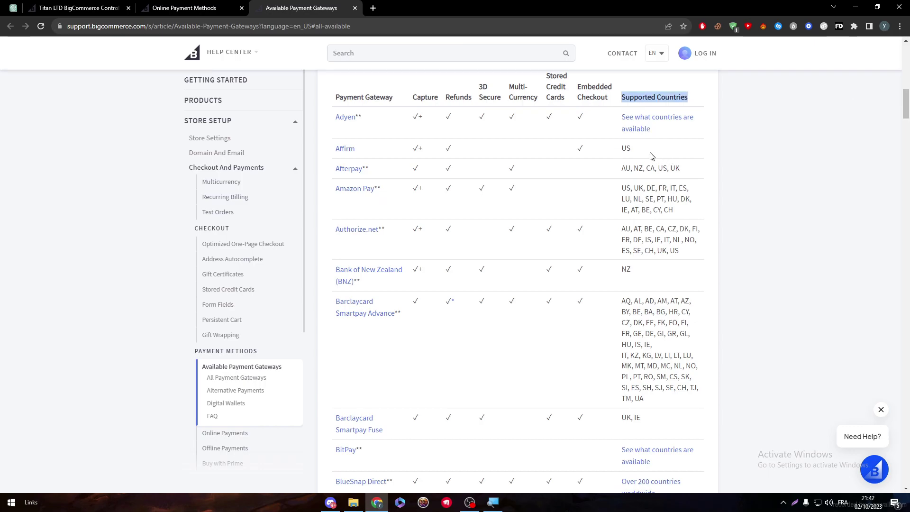
left_click(339, 118)
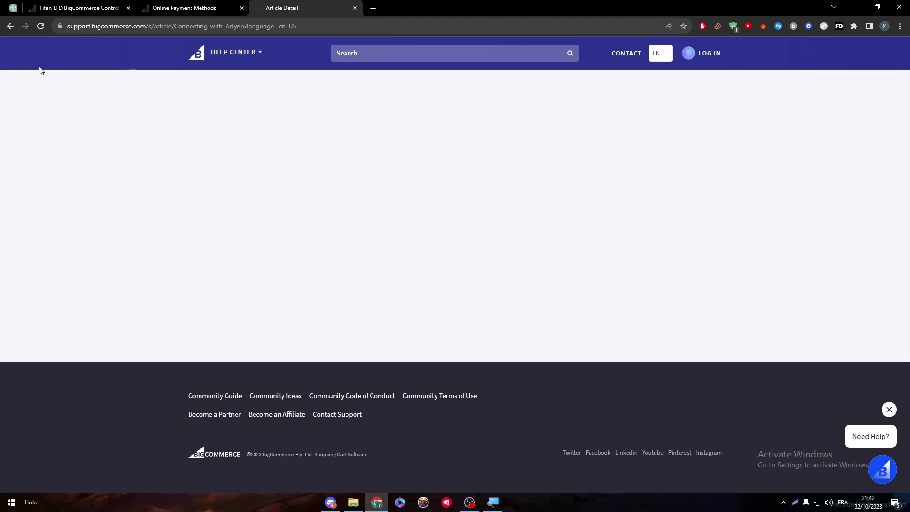
scroll(274, 138, "down", 10)
key("alt+Left")
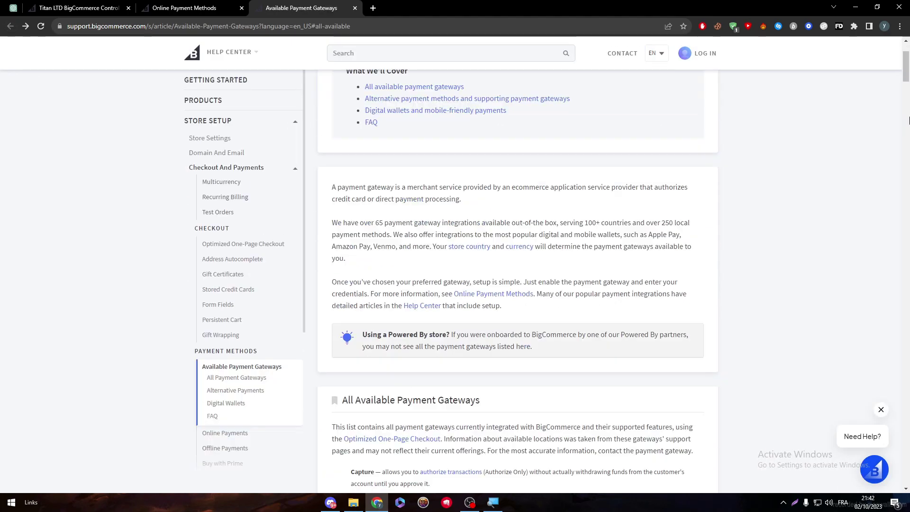
left_click(907, 121)
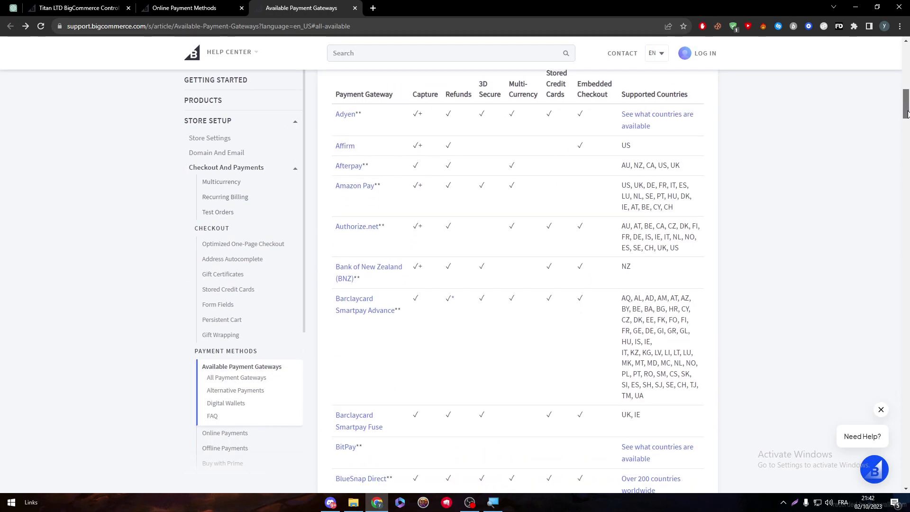
middle_click(638, 120)
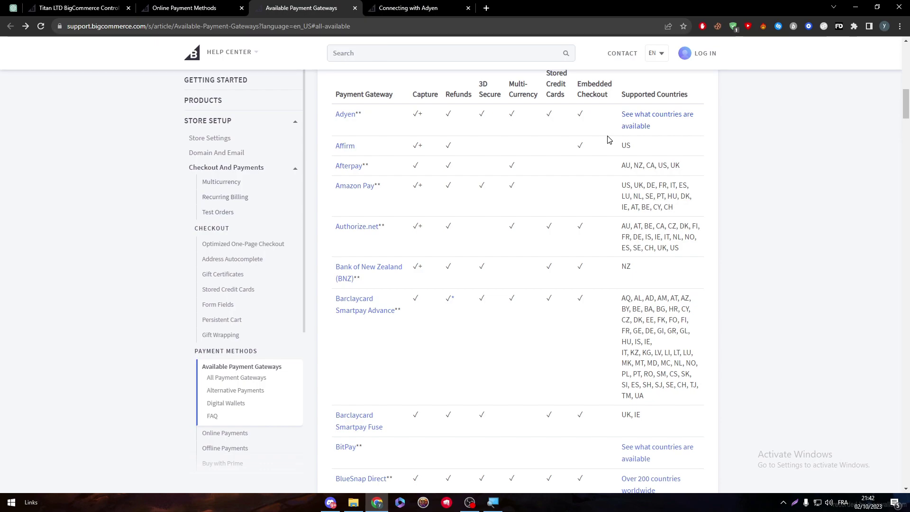
- Review Amazon Pay and Barclaycard Smartpay Advance supported countries, then return to Online Payment Methods
left_click_drag(624, 183, 687, 209)
left_click(688, 214)
left_click_drag(610, 311, 676, 398)
left_click(678, 398)
left_click_drag(906, 112, 889, 207)
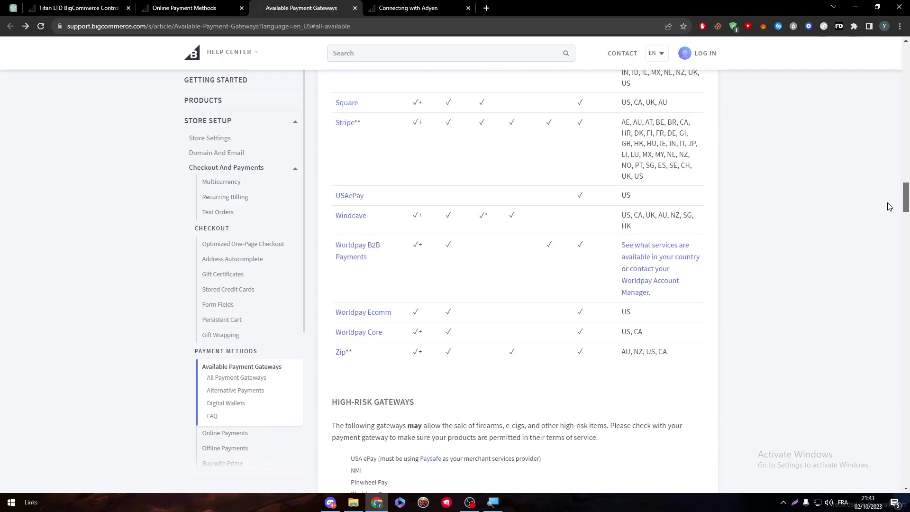
left_click_drag(890, 206, 893, 265)
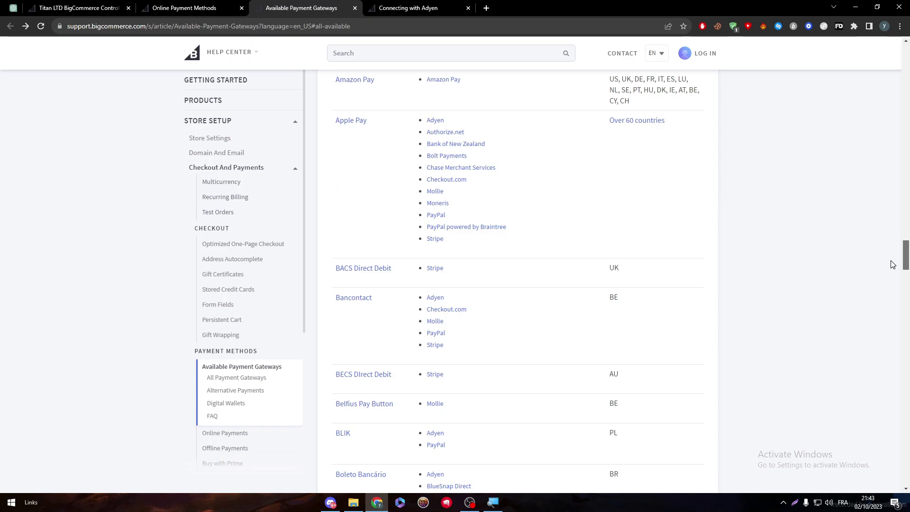
left_click_drag(893, 265, 877, 210)
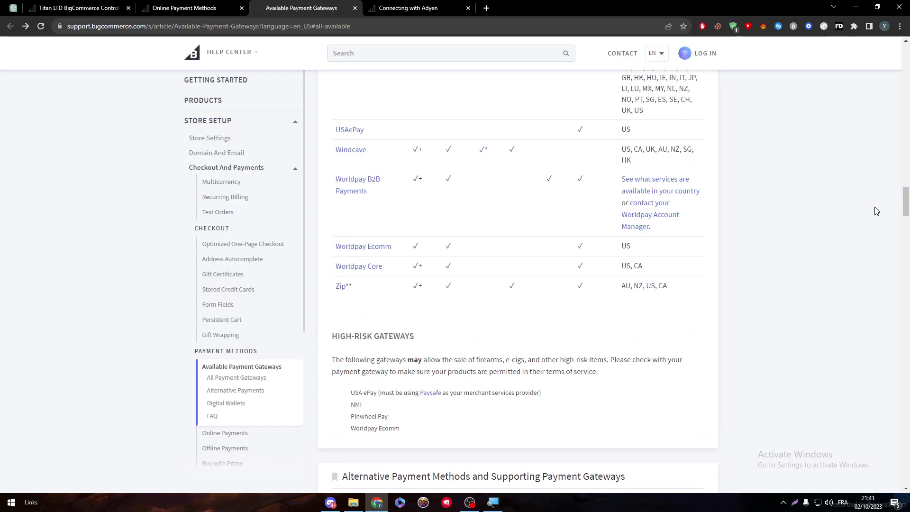
left_click_drag(906, 199, 905, 100)
left_click(218, 8)
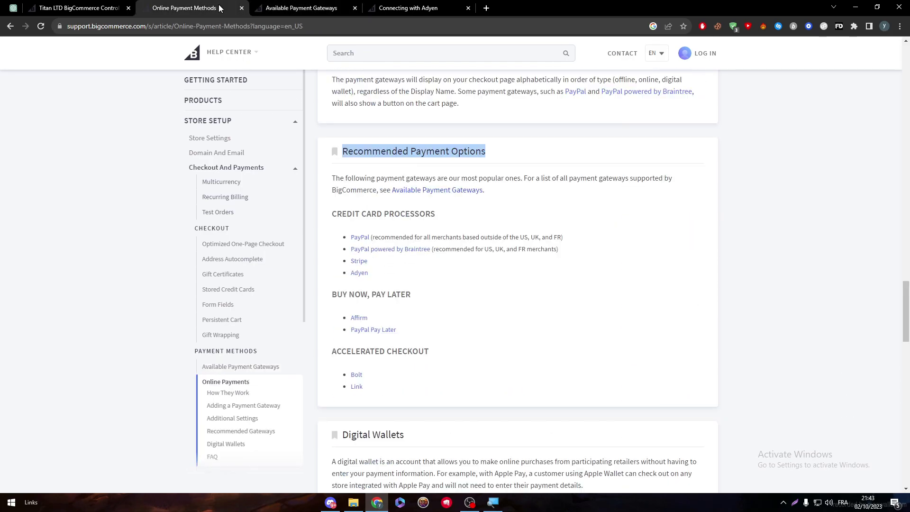
- Open the store's Payment Methods settings via the Adding a Payment Gateway link and Settings > Payments
left_click(225, 409)
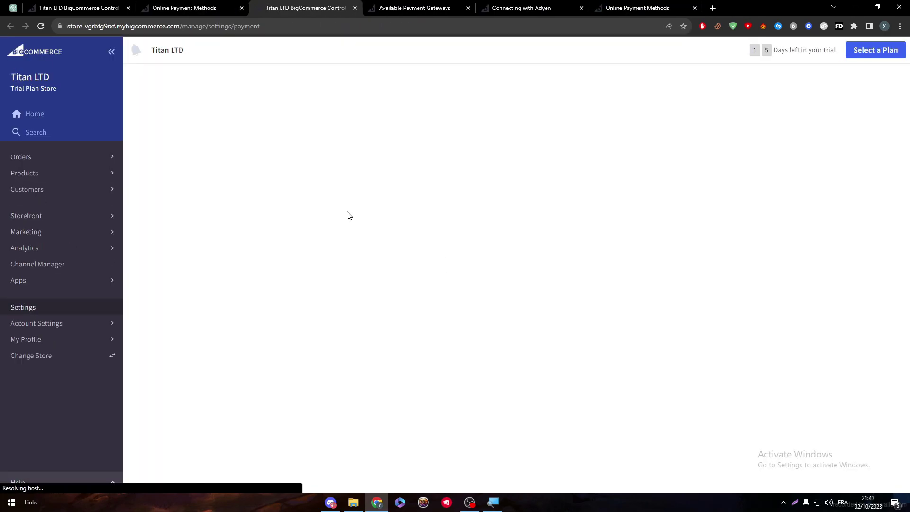
left_click(40, 333)
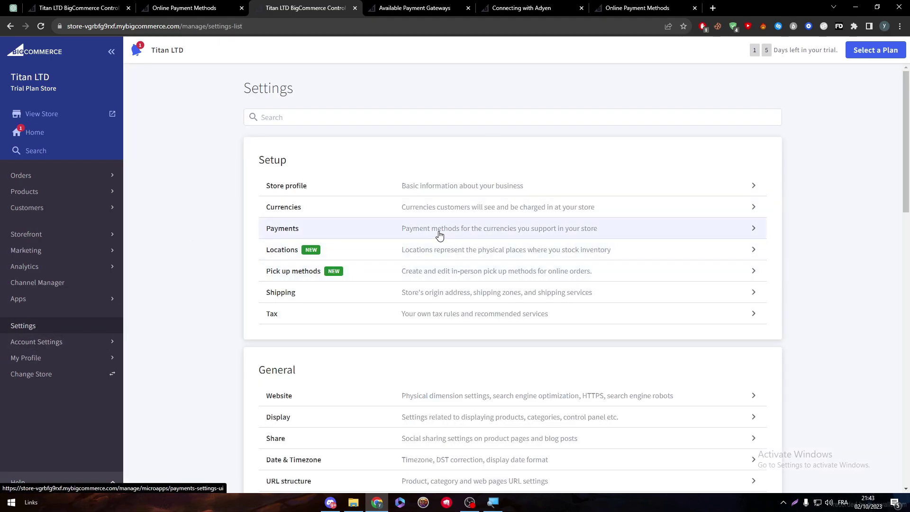
left_click(440, 235)
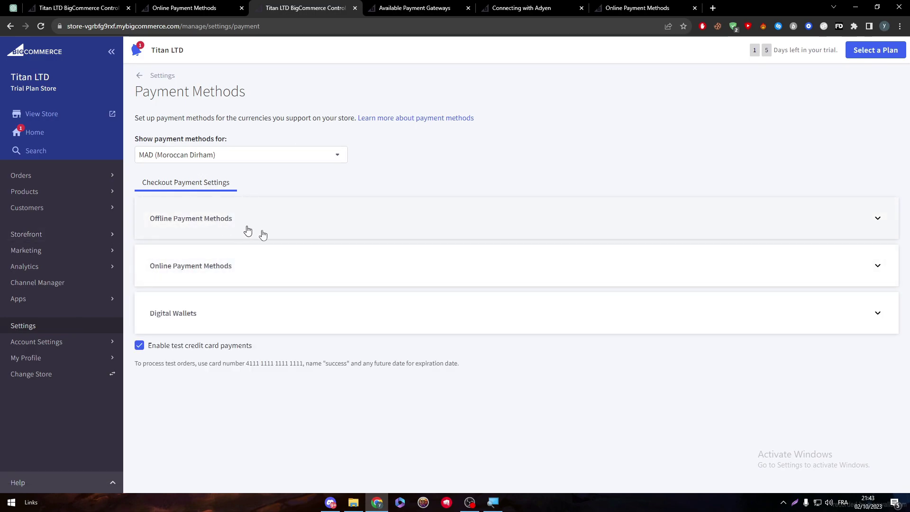
- Expand the Offline Payment Methods, Online Payment Methods and Digital Wallets sections
left_click(212, 227)
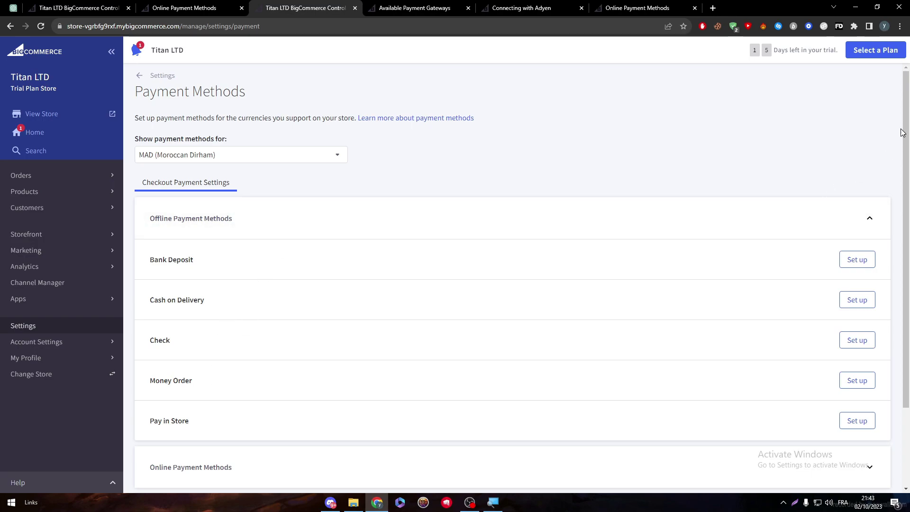
left_click_drag(903, 133, 897, 309)
left_click(227, 379)
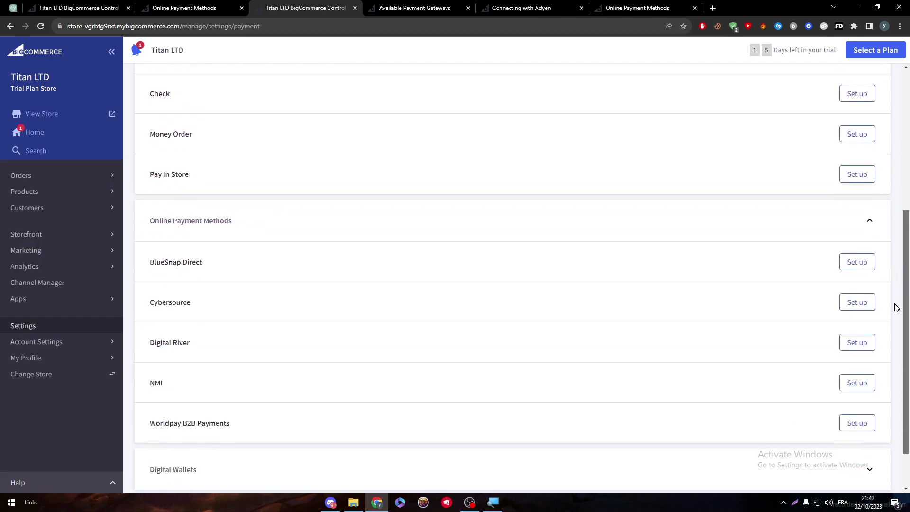
left_click_drag(897, 308, 882, 342)
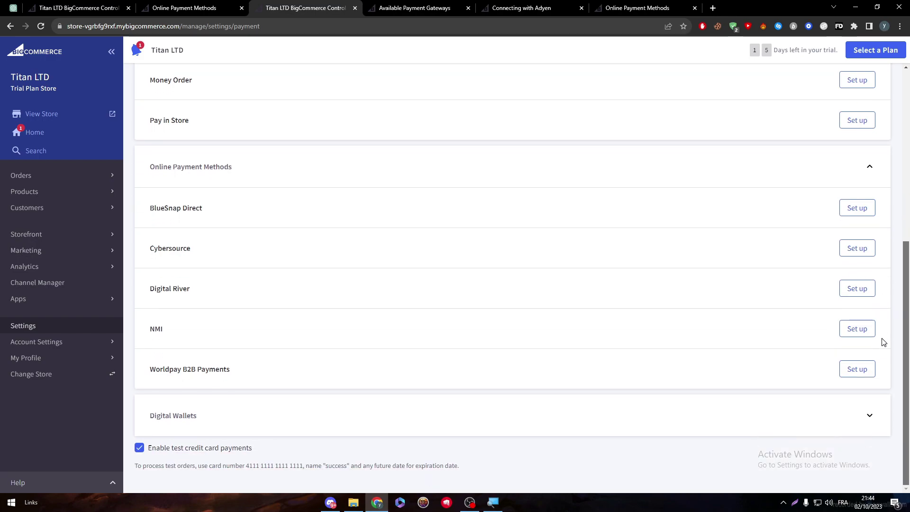
left_click(462, 433)
scroll(888, 355, "down", 2)
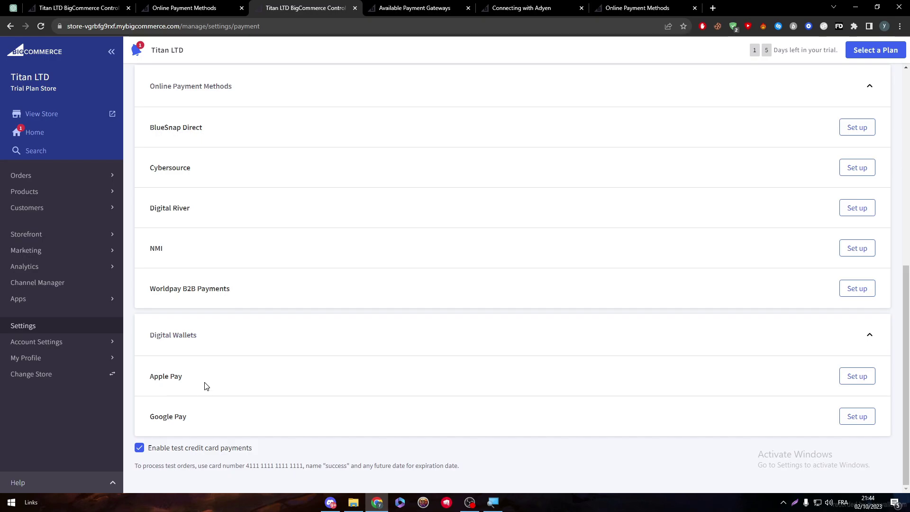
scroll(236, 459, "up", 8)
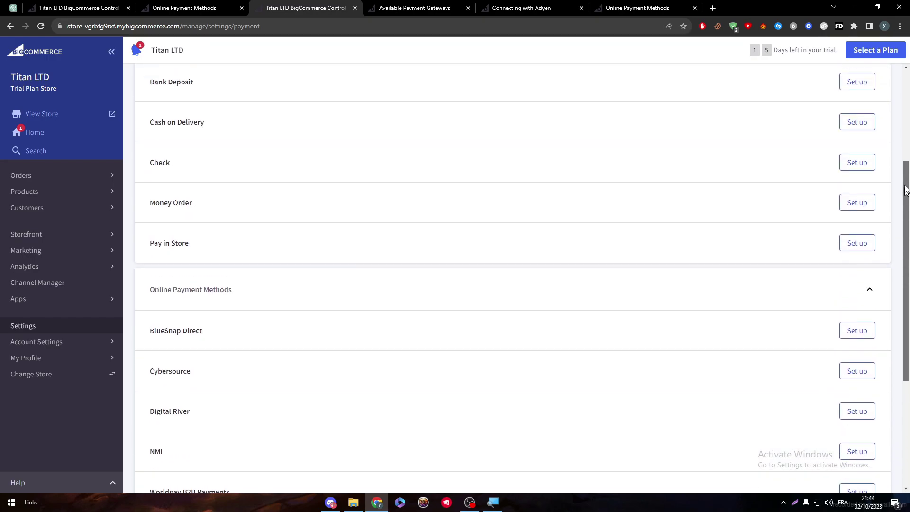
- Look through the payment methods currency list, then close it
left_click(215, 154)
left_click(338, 155)
left_click(338, 154)
- Collapse the Offline Payment Methods, Online Payment Methods and Digital Wallets sections
left_click(872, 215)
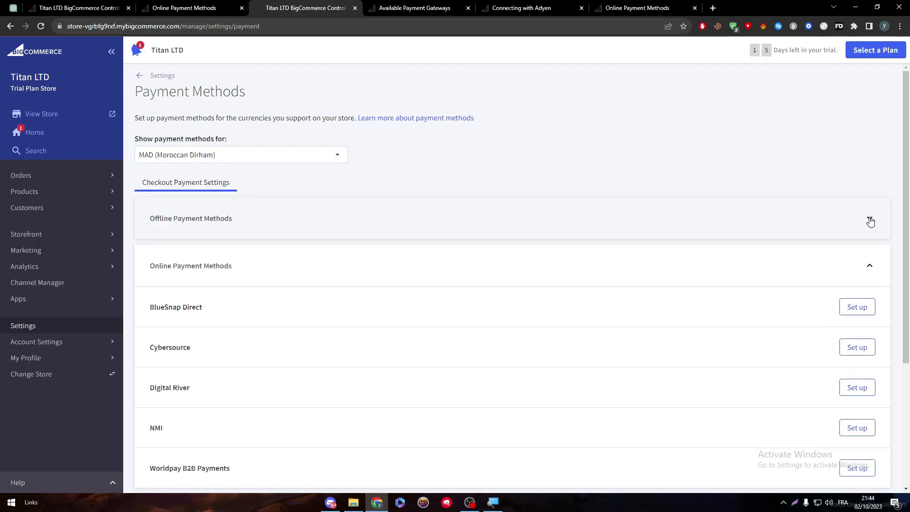
left_click(870, 220)
left_click(871, 219)
left_click(871, 221)
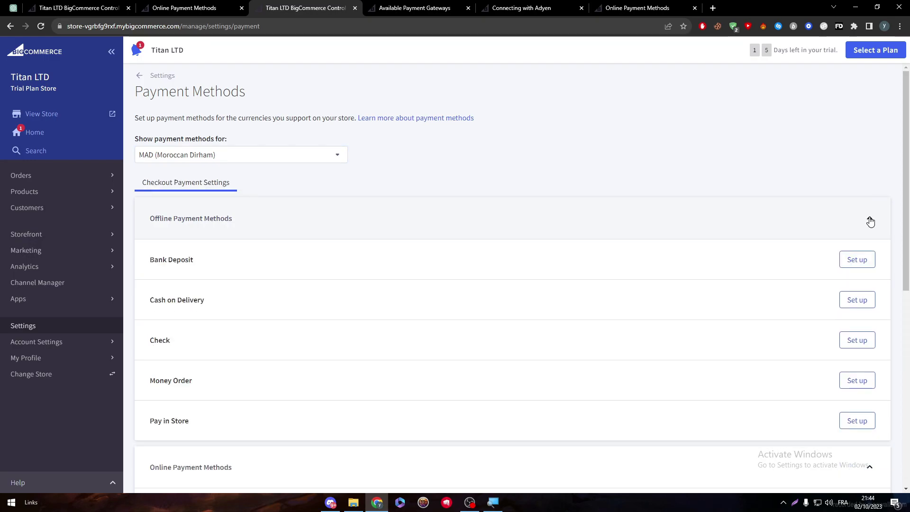
left_click(870, 221)
left_click(876, 264)
left_click(882, 316)
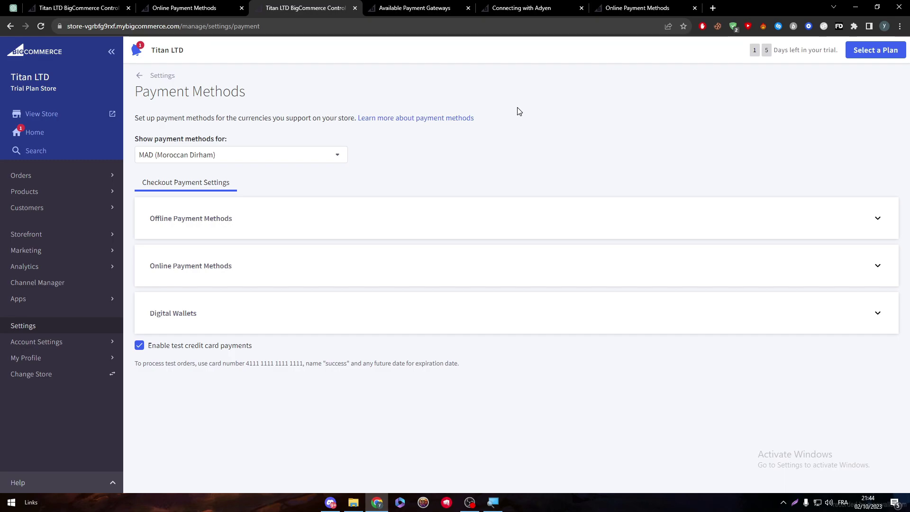
- Return to the Available Payment Gateways article and scroll down its per-country gateway table
key("ctrl+Tab")
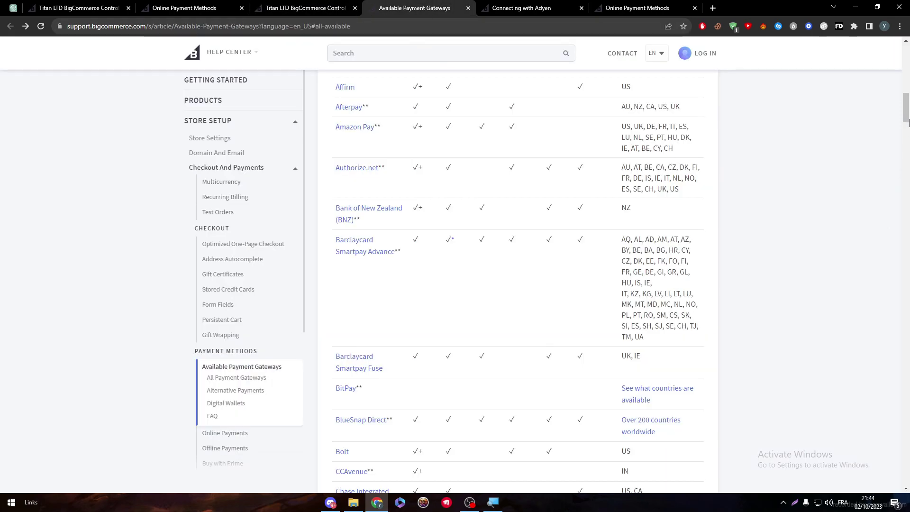
scroll(906, 119, "up", 6)
scroll(681, 219, "down", 4)
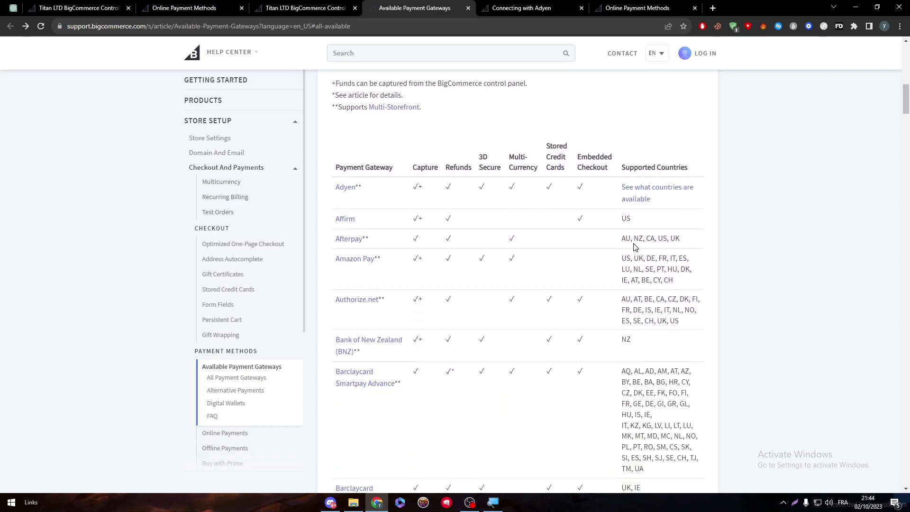
left_click(907, 116)
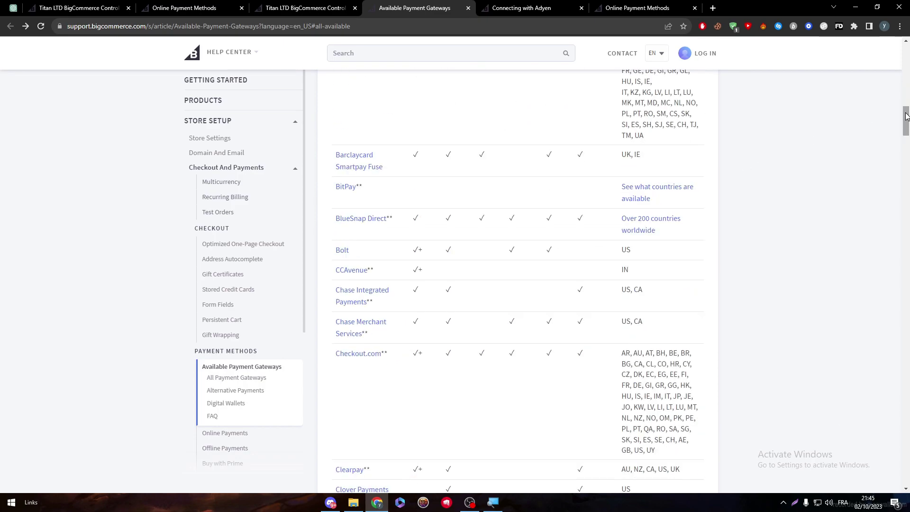
left_click_drag(907, 118, 905, 162)
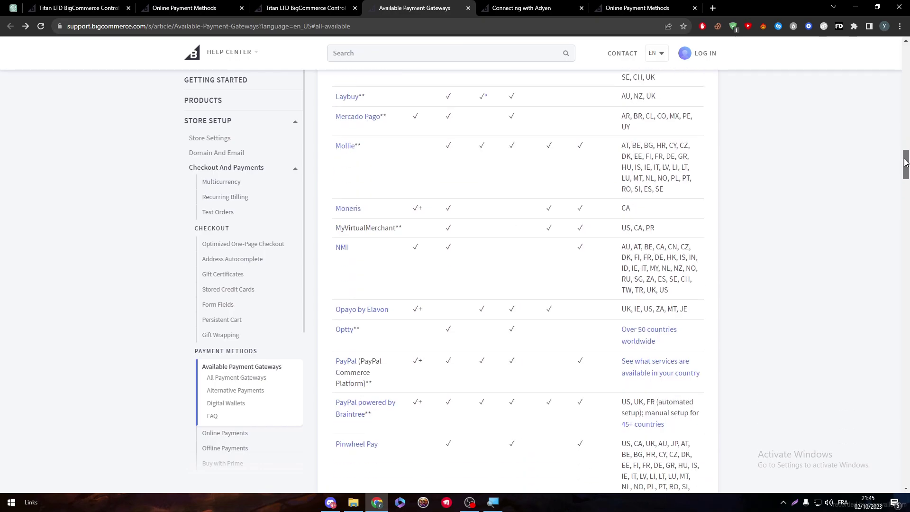